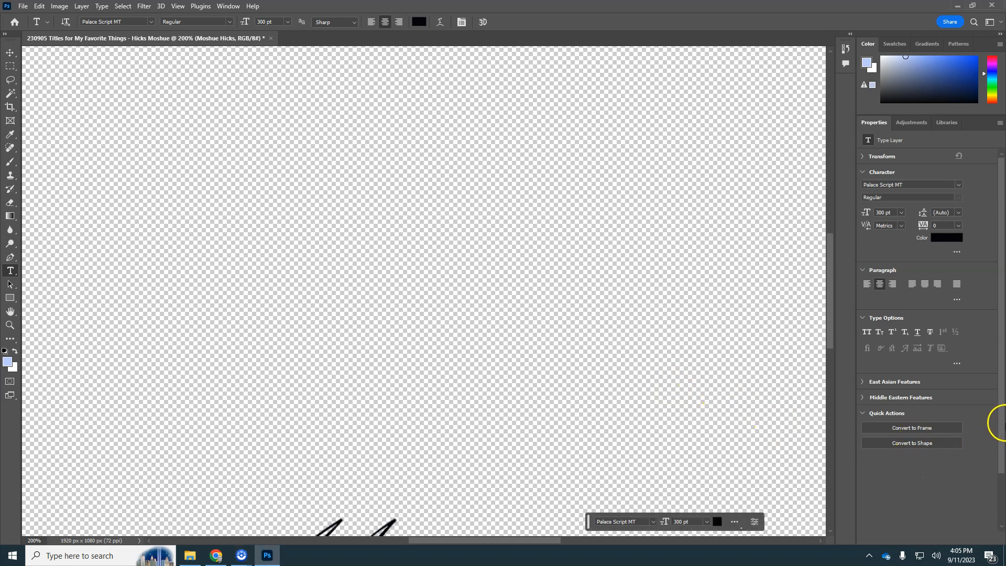
Show the Layers panel in the workspace
key(F7)
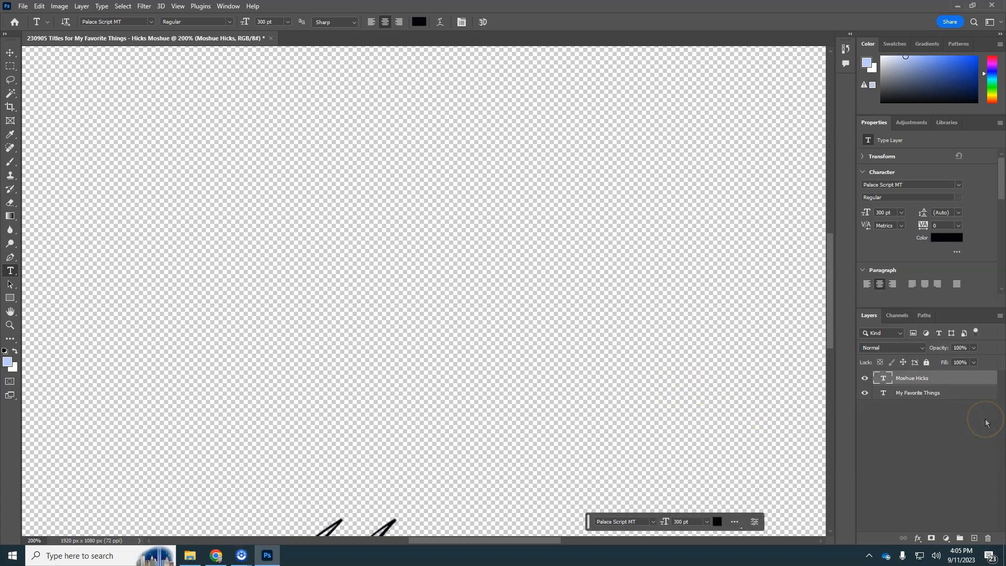
key(F7)
key(F7)
click(228, 6)
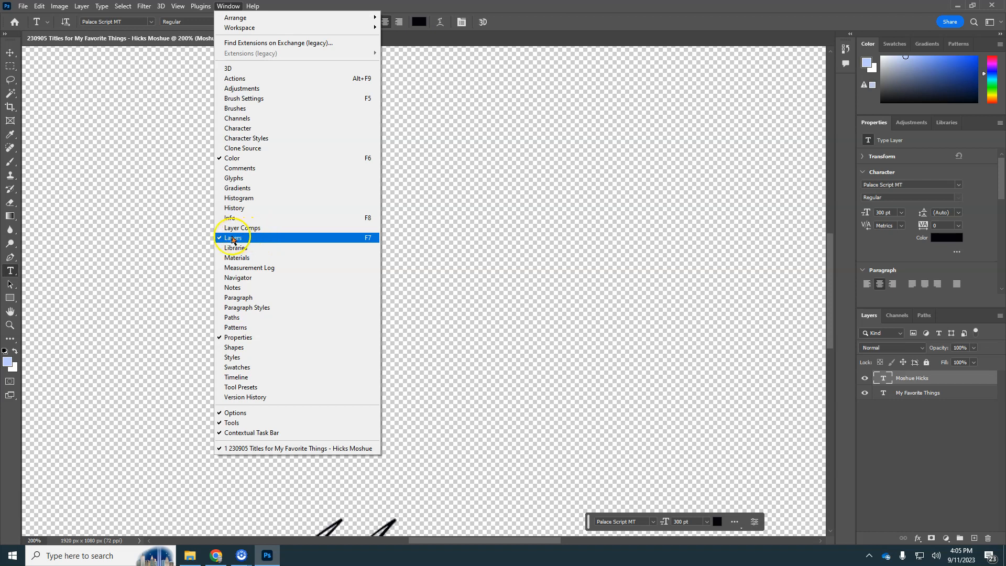
click(529, 3)
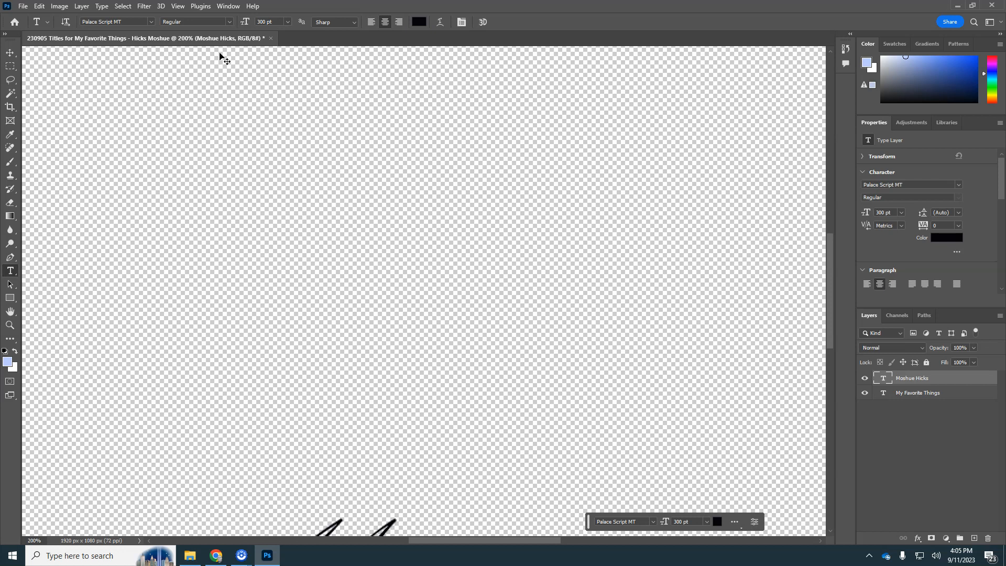
Examine the text layout at several magnifications, finishing with a close view of the start of the "My Favorite Things" title
key(ctrl+minus)
key(ctrl+minus)
key(ctrl+minus)
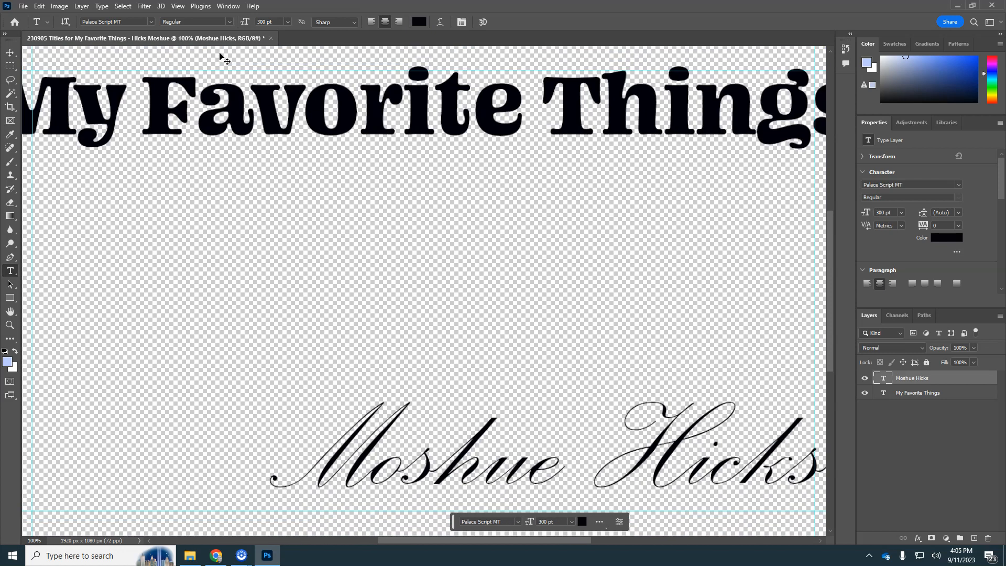
key(ctrl+plus)
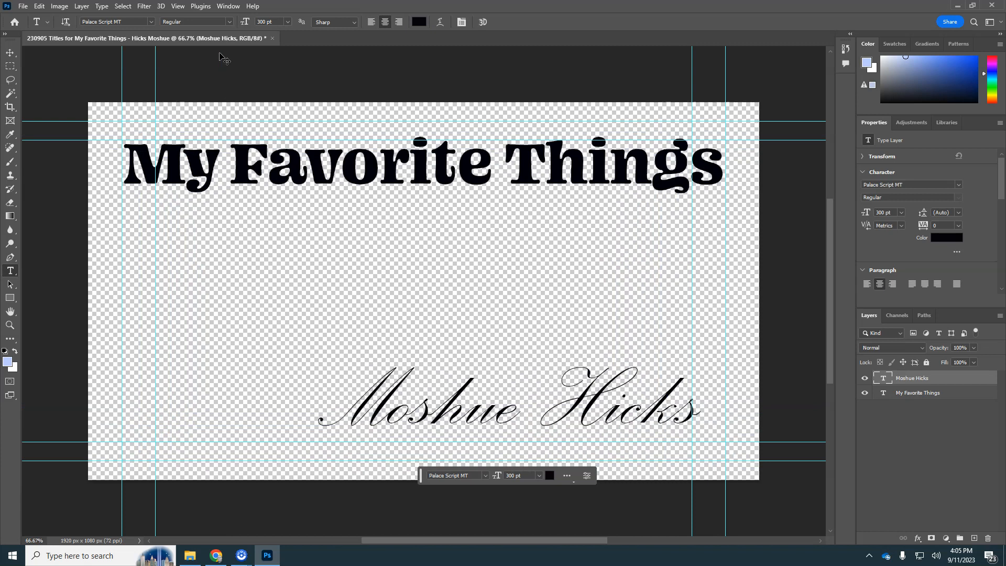
key(ctrl+plus)
key(ctrl+minus)
key(ctrl+plus)
key(ctrl+plus)
key(ctrl+plus)
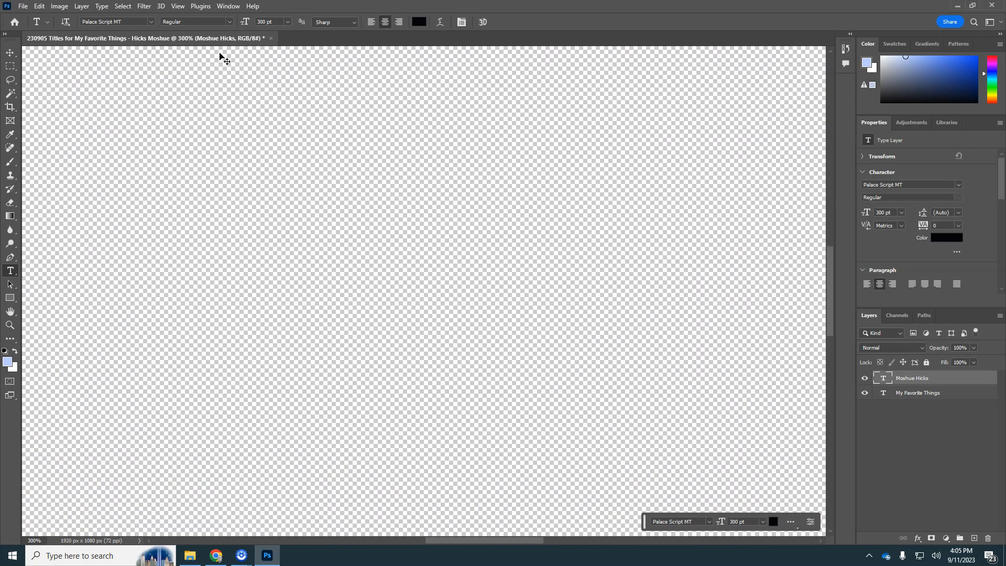
key(ctrl+minus)
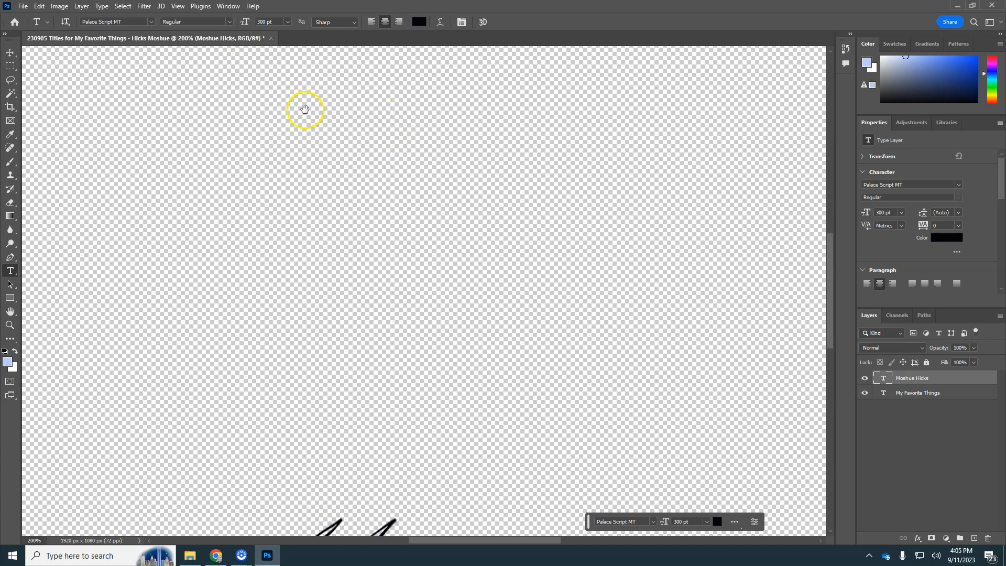
drag(285, 104, 515, 231)
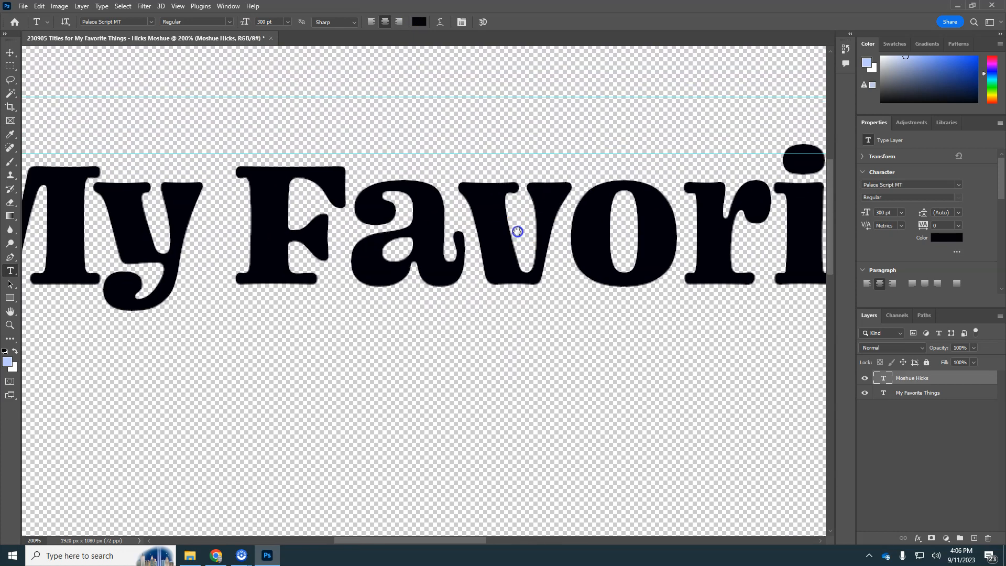
drag(352, 218, 500, 222)
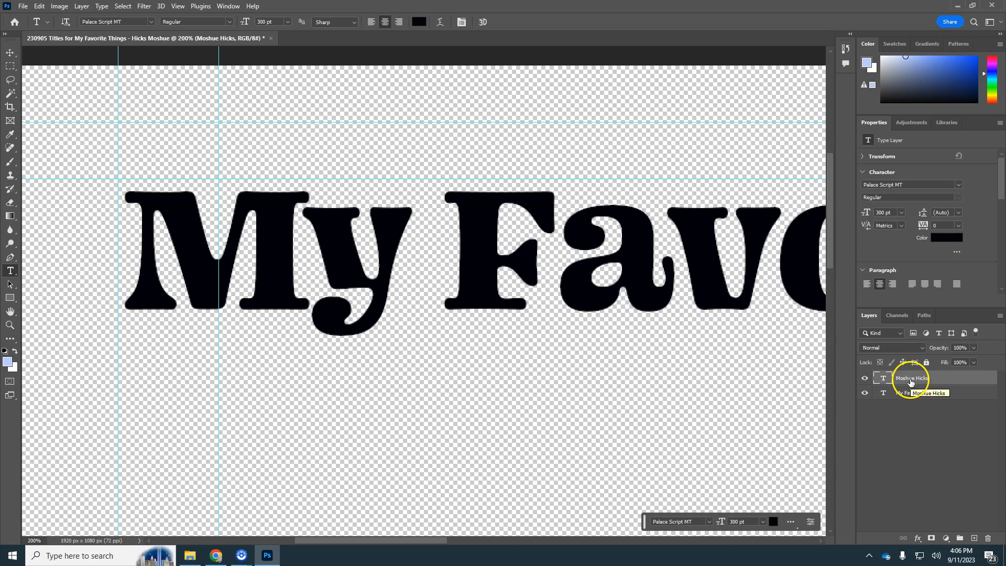
Add a Bevel & Emboss effect with a size of 10 px to the "My Favorite Things" text layer
click(908, 395)
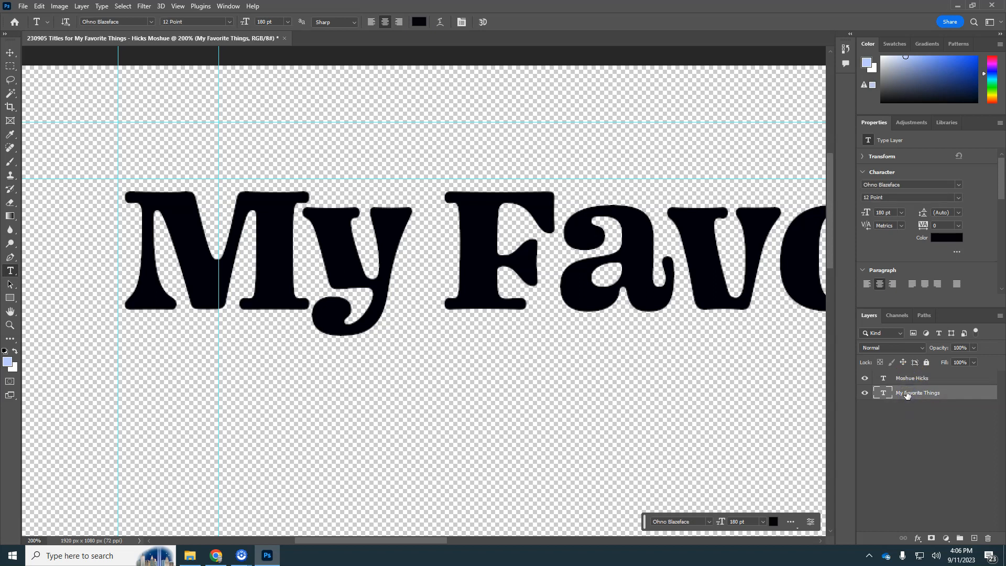
right_click(908, 395)
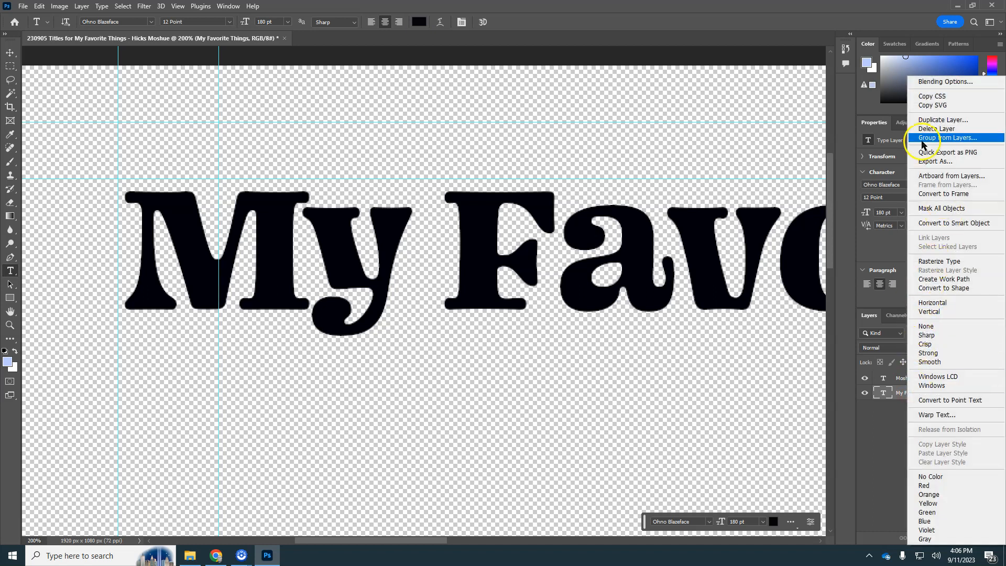
click(938, 82)
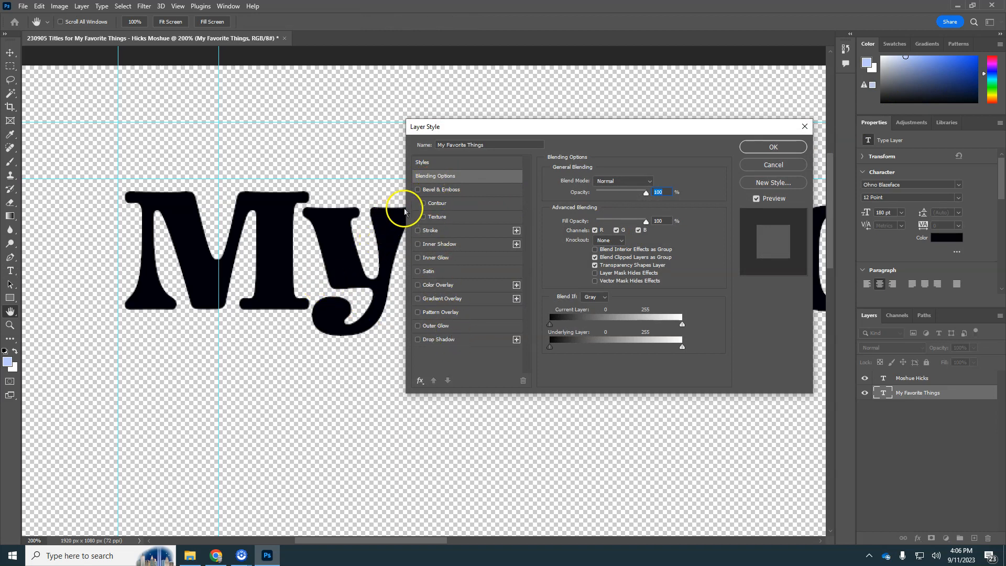
click(418, 189)
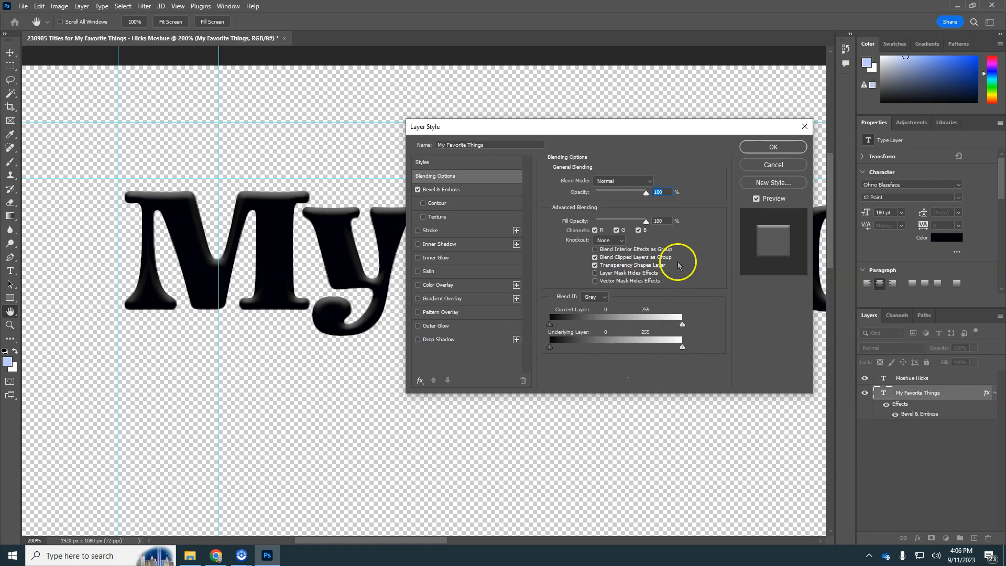
click(436, 192)
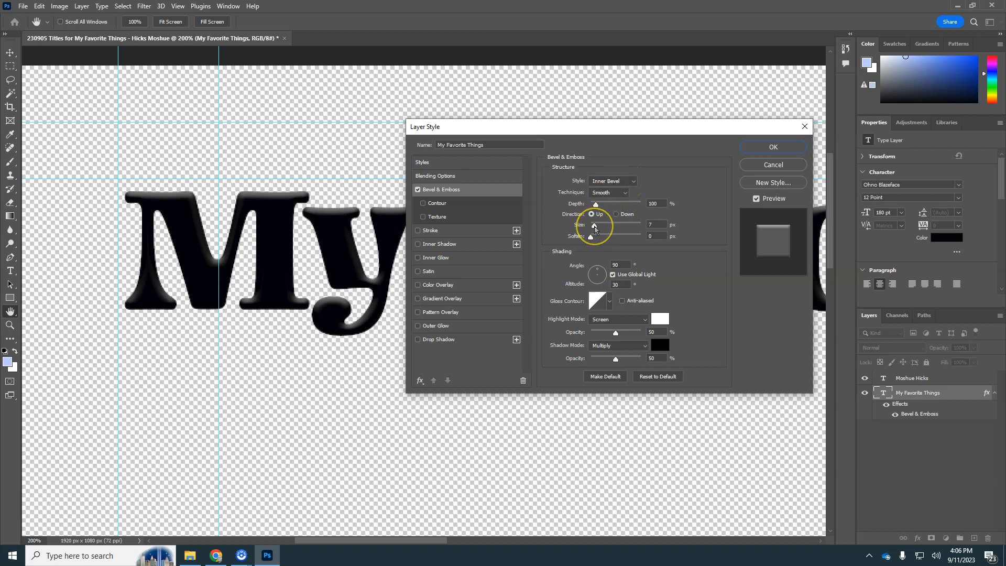
drag(595, 227, 597, 228)
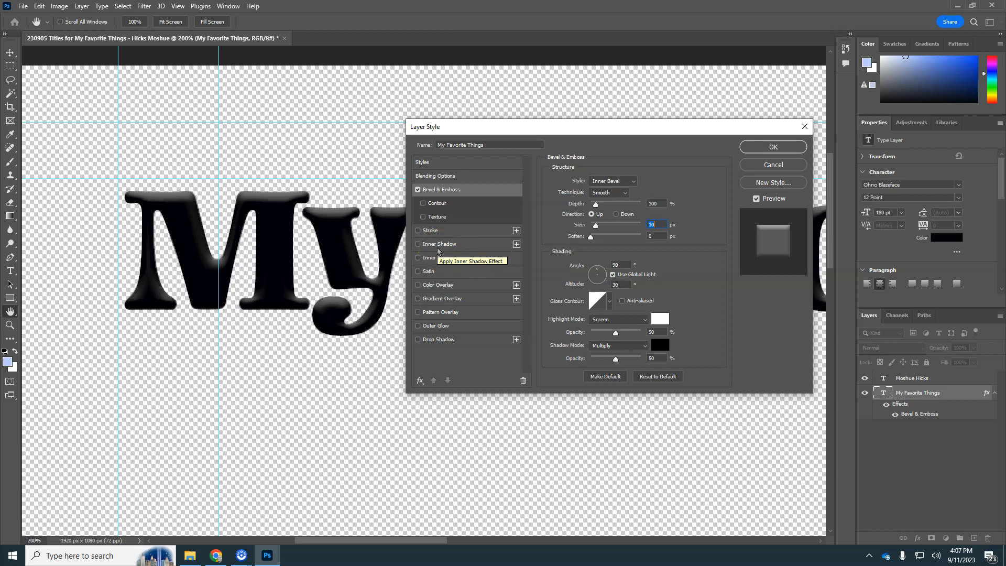
Add a Color Overlay to the "My Favorite Things" title in blue-violet, hex 5400ff
click(437, 287)
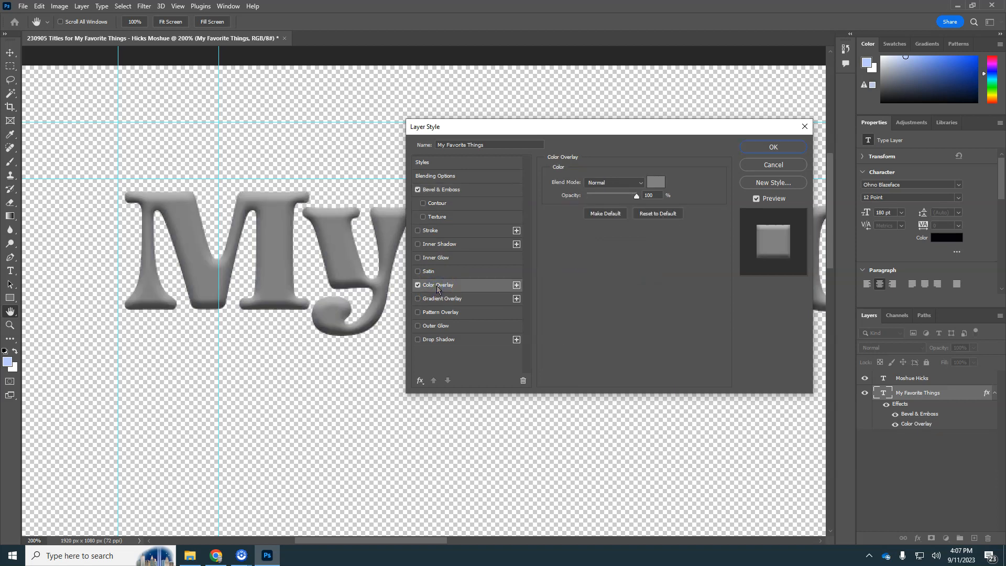
click(656, 182)
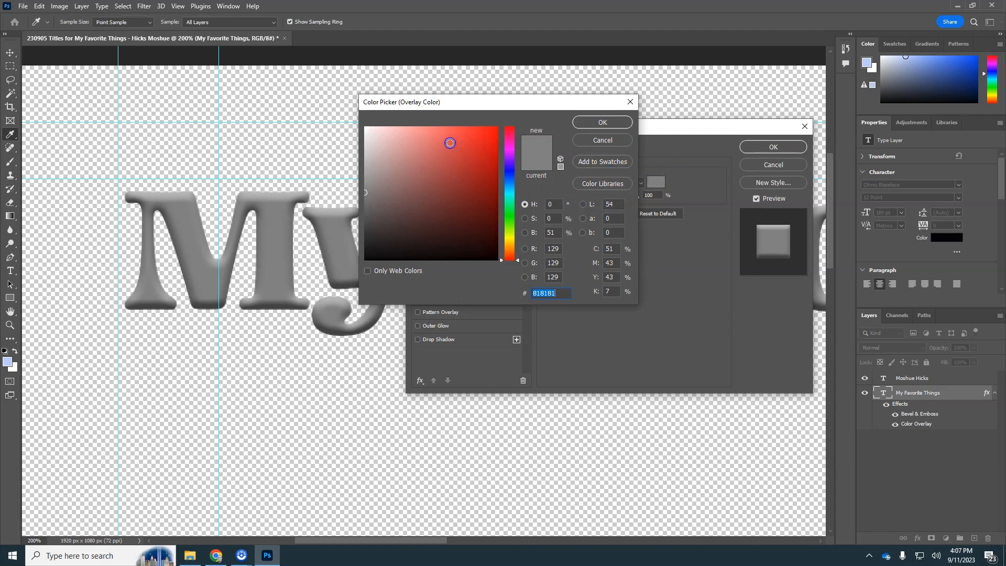
click(437, 132)
mouse_move(436, 132)
mouse_down()
mouse_move(425, 159)
mouse_move(511, 123)
mouse_move(573, 119)
mouse_up()
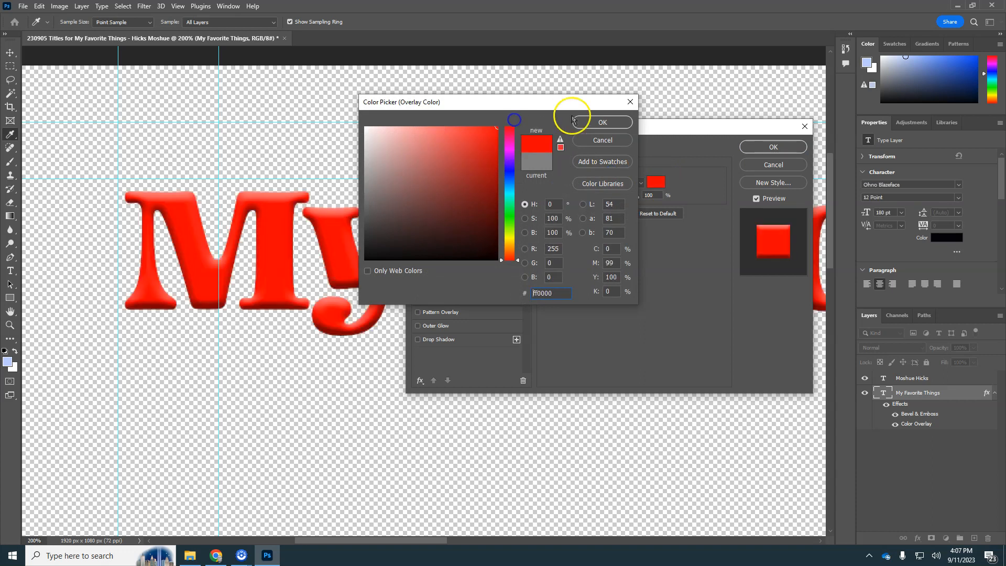
click(511, 149)
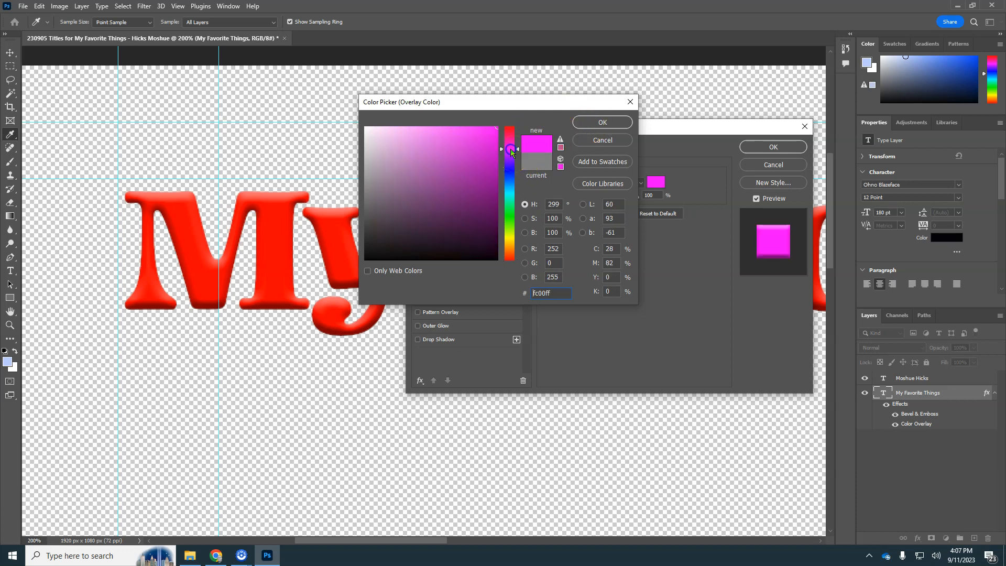
drag(511, 152, 512, 166)
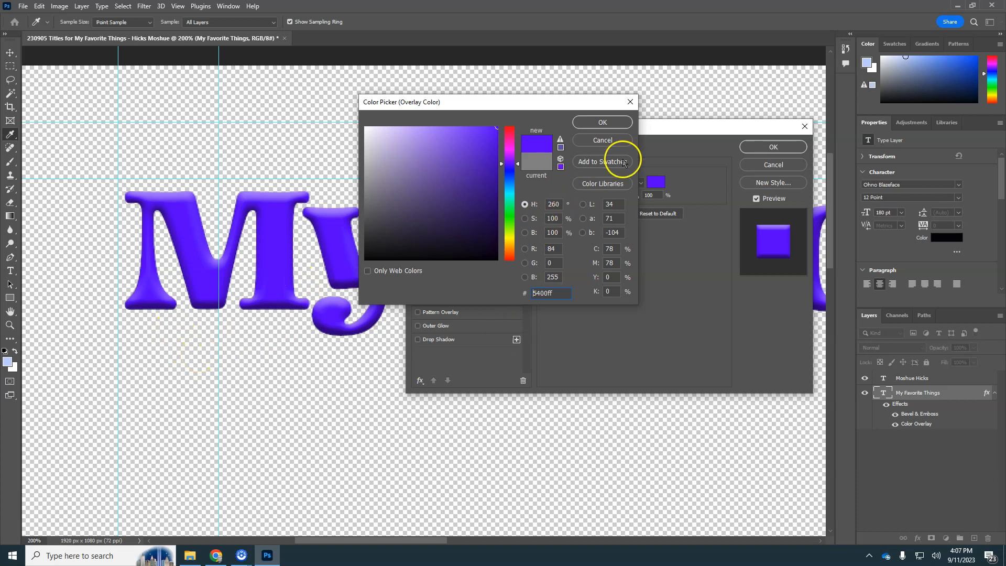
click(623, 123)
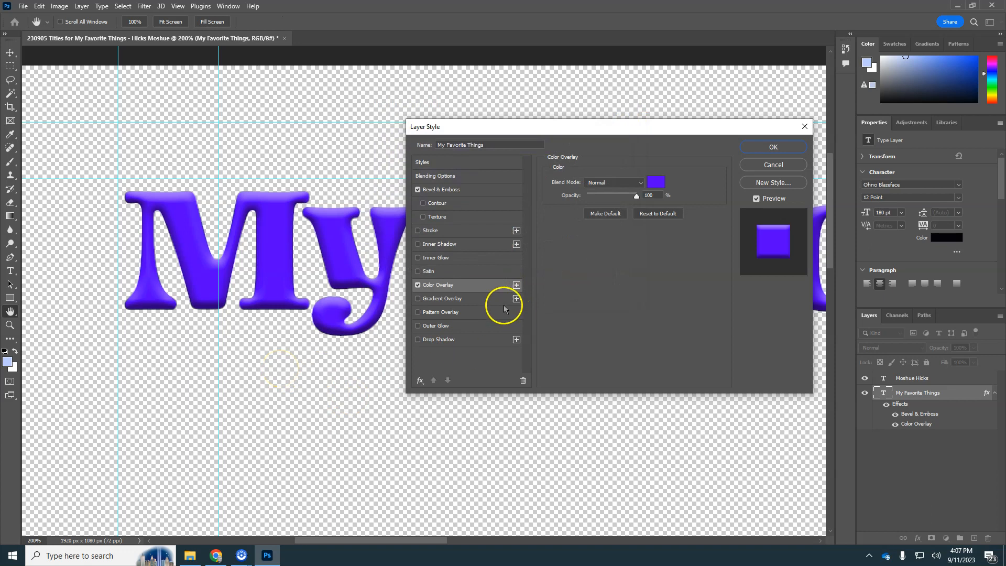
Add a Drop Shadow to the title with 25 px distance, 0% spread, 0 px size and 49% opacity
drag(461, 130, 536, 135)
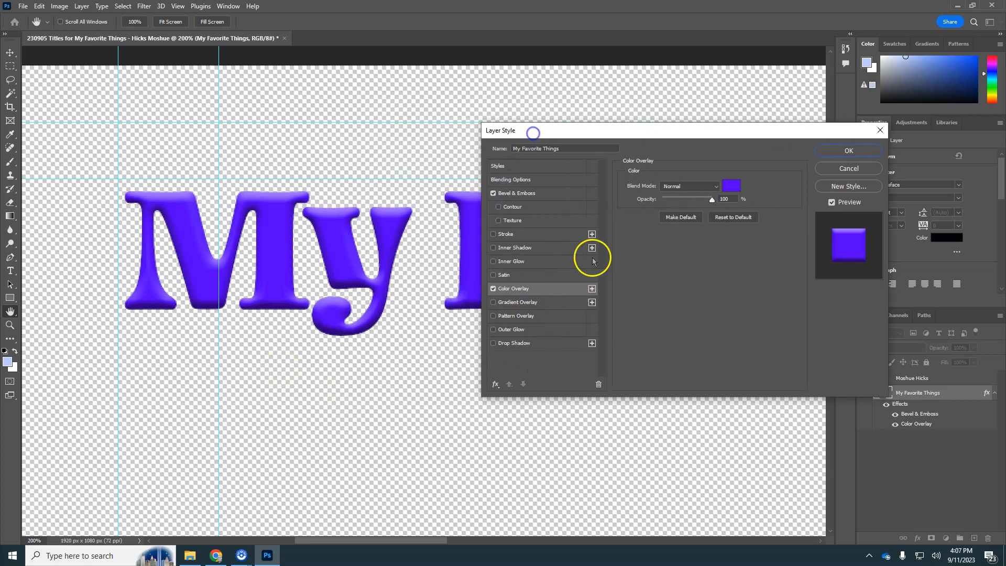
click(514, 344)
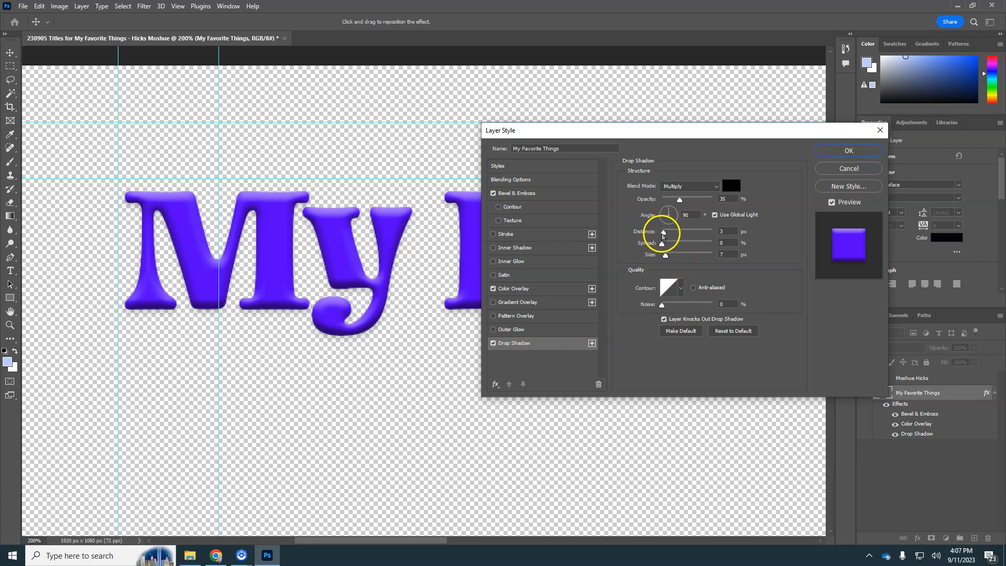
drag(663, 232, 670, 259)
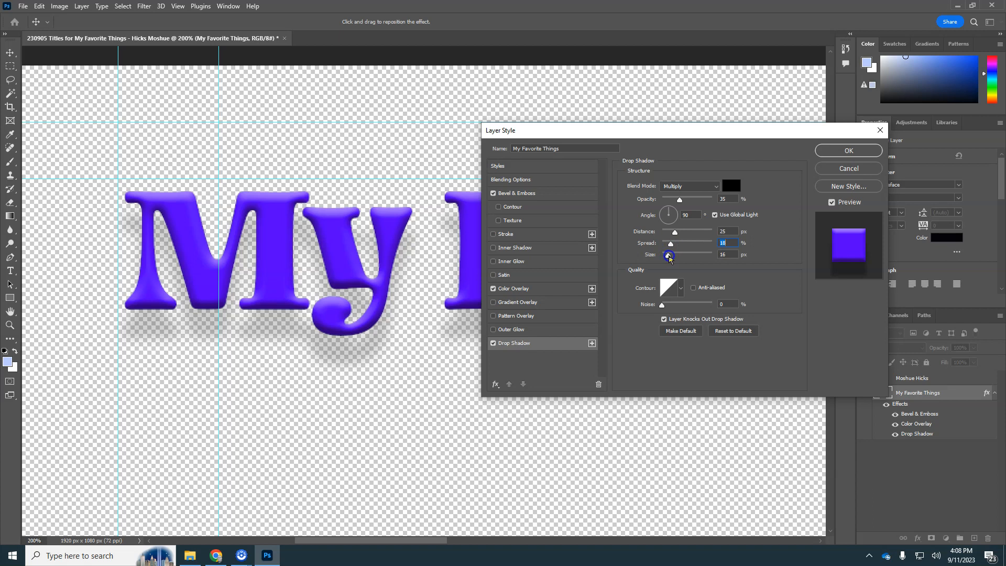
click(668, 257)
drag(671, 244, 643, 257)
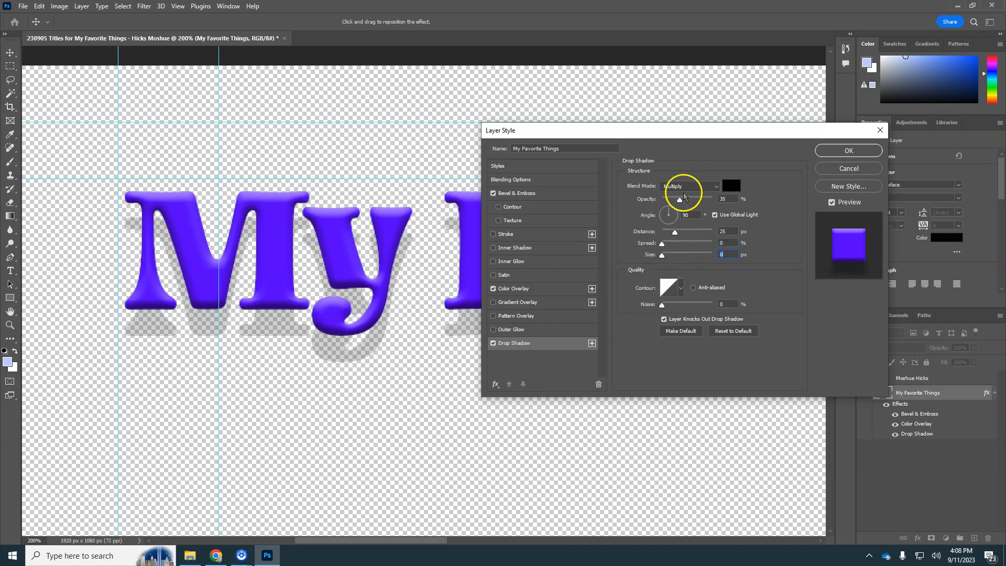
drag(680, 200, 716, 217)
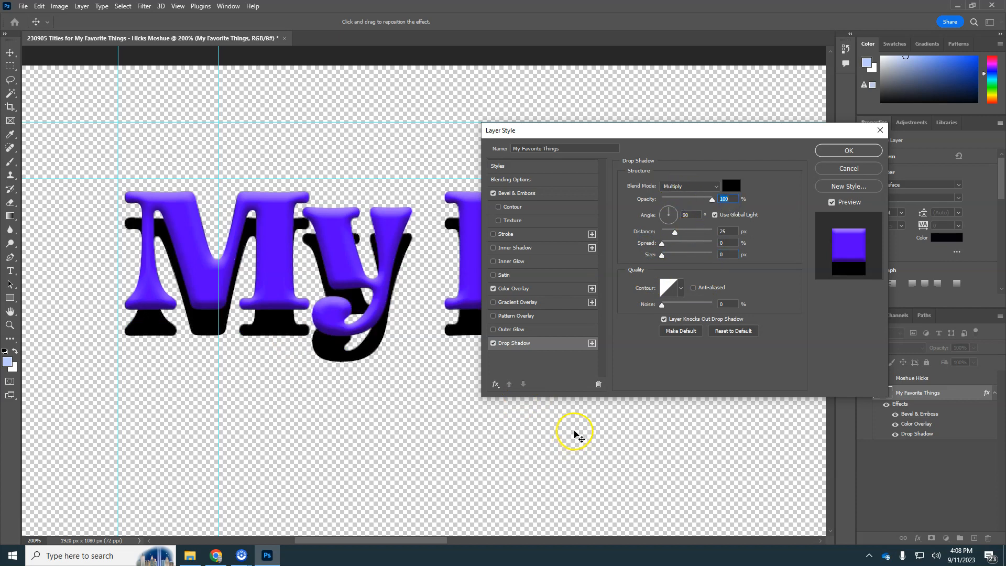
drag(712, 203, 692, 203)
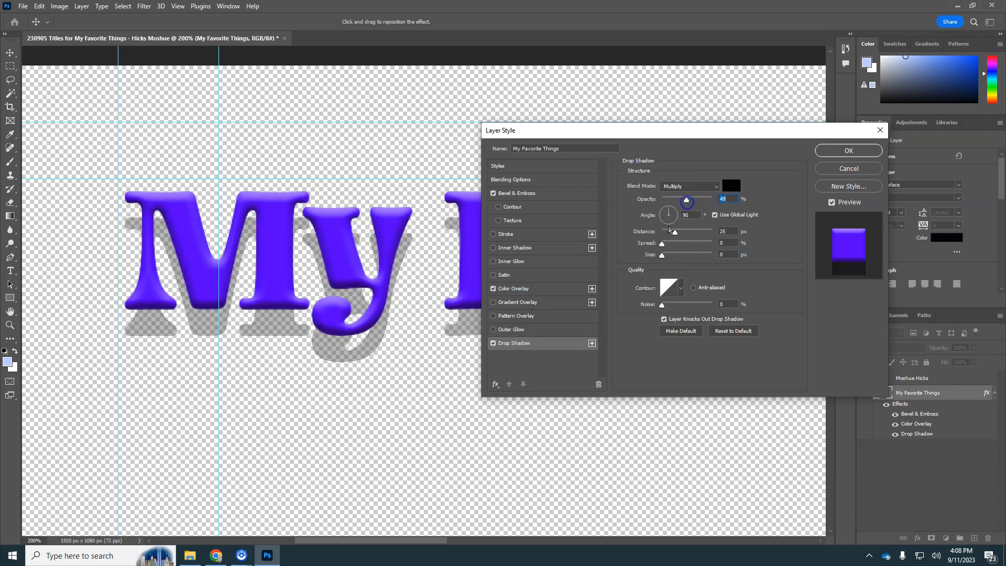
Set the drop shadow's spread to 2%, size to 13 px and angle to 125°, and apply the layer style
click(661, 245)
drag(661, 256, 665, 256)
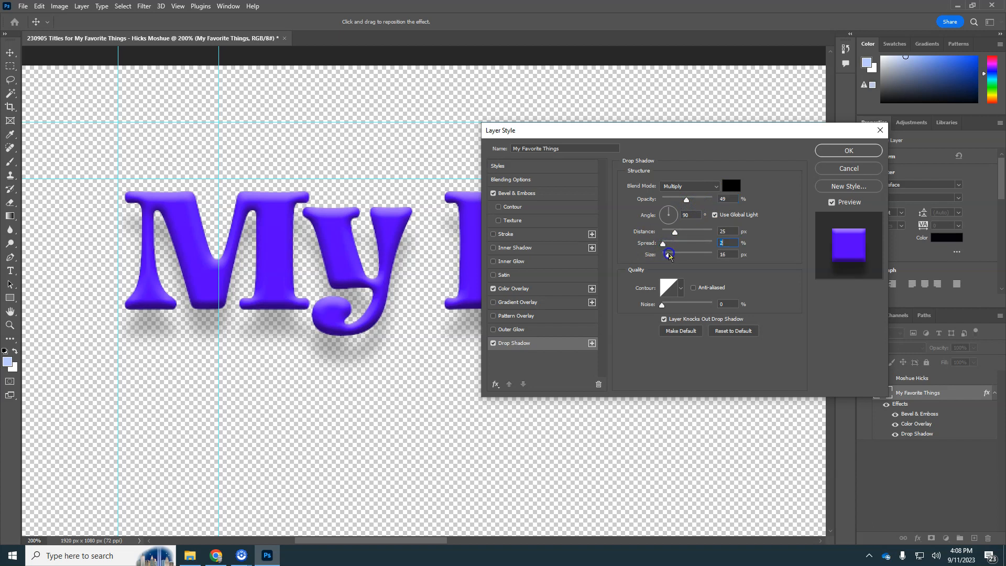
click(668, 256)
click(668, 211)
drag(668, 212, 666, 211)
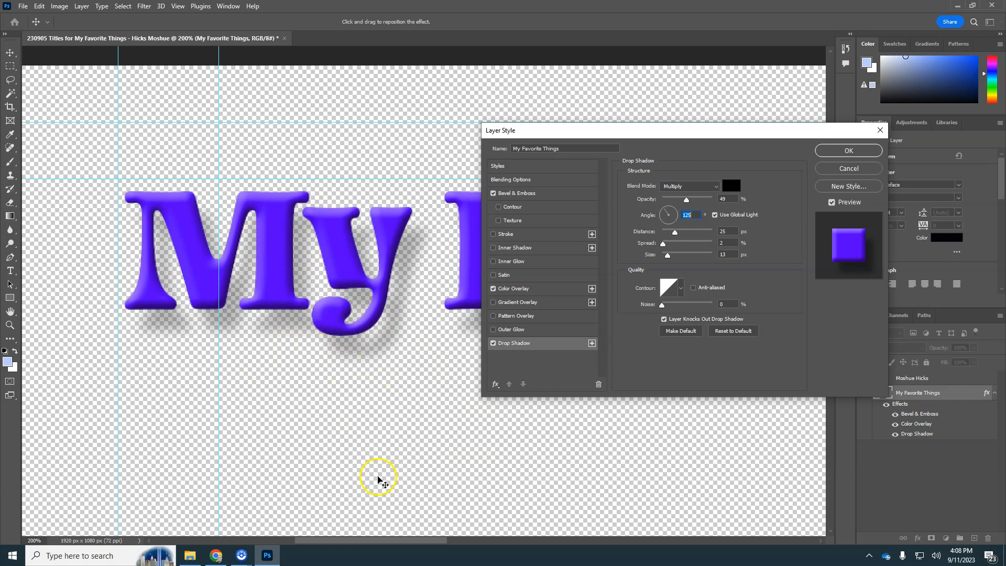
click(849, 150)
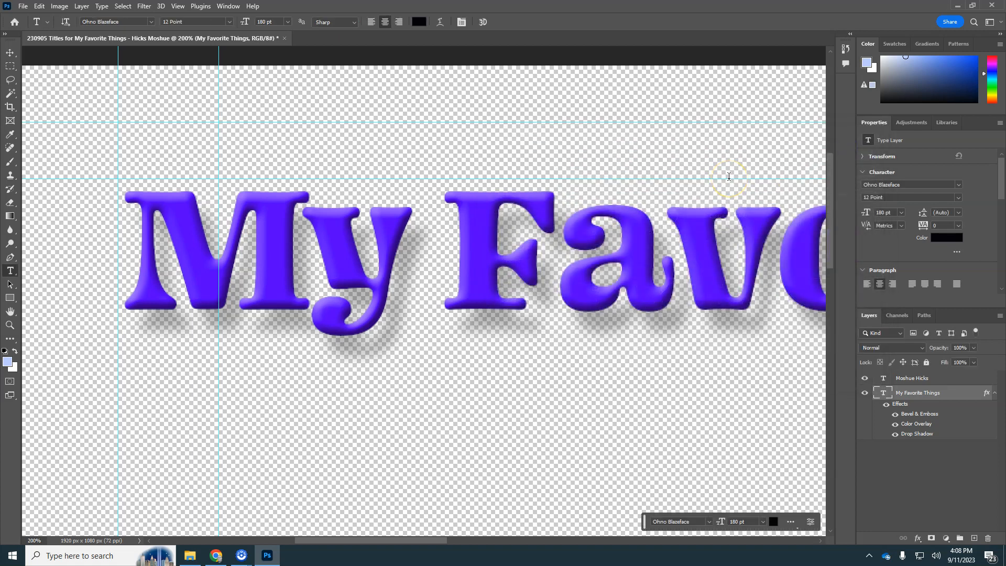
Copy the layer style from the "My Favorite Things" layer and paste it onto the text layer with the person's name
key(ctrl+0)
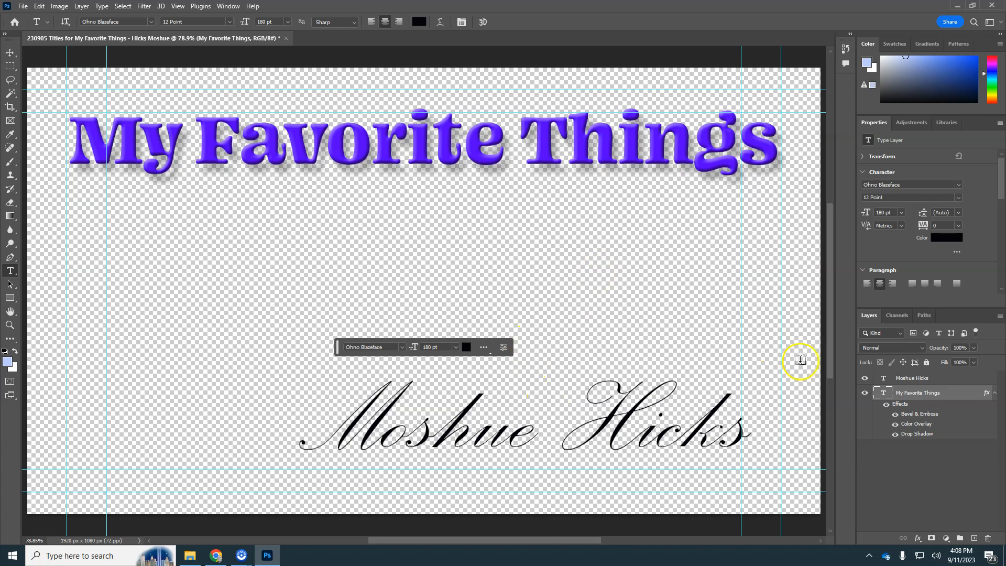
right_click(915, 395)
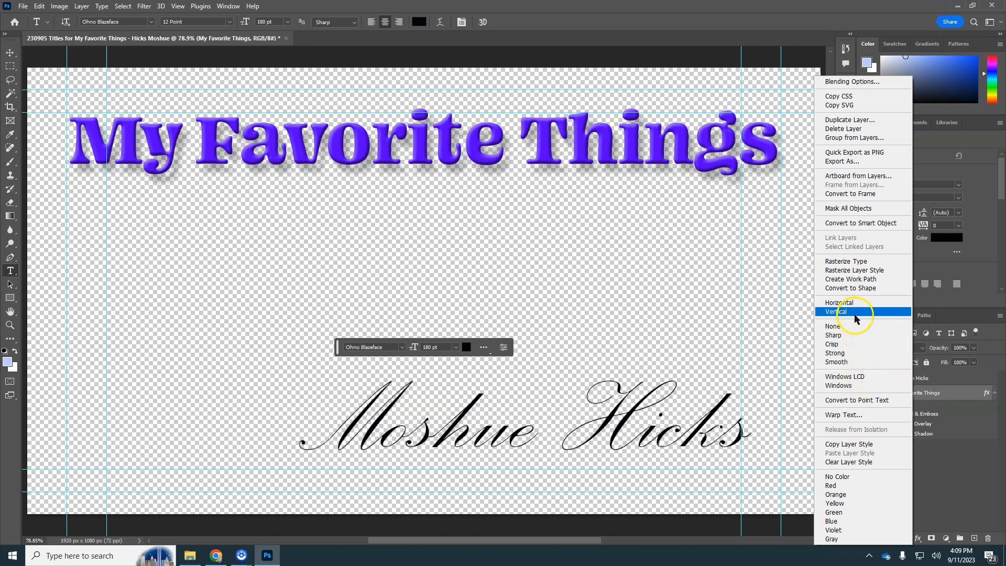
click(849, 444)
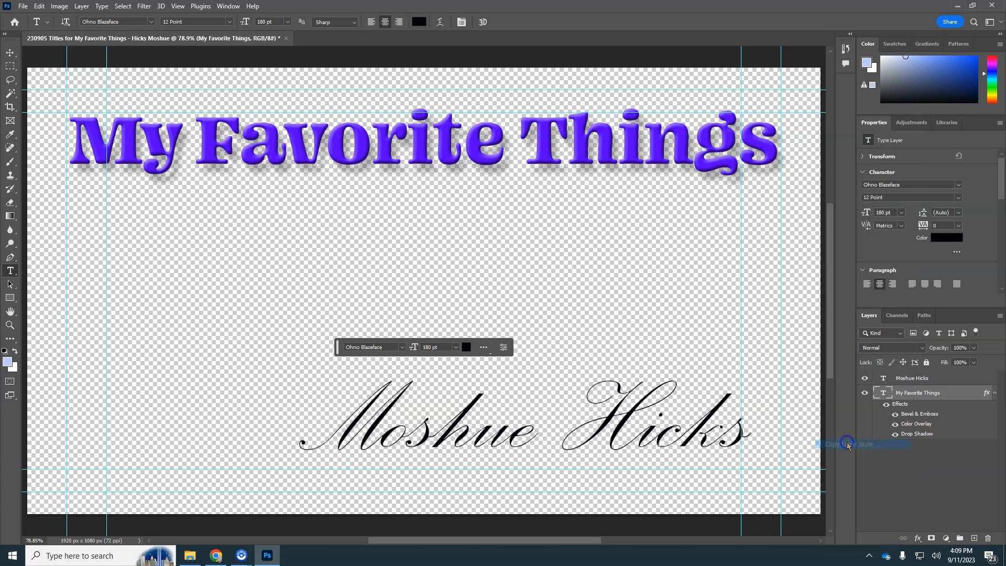
click(907, 378)
right_click(908, 378)
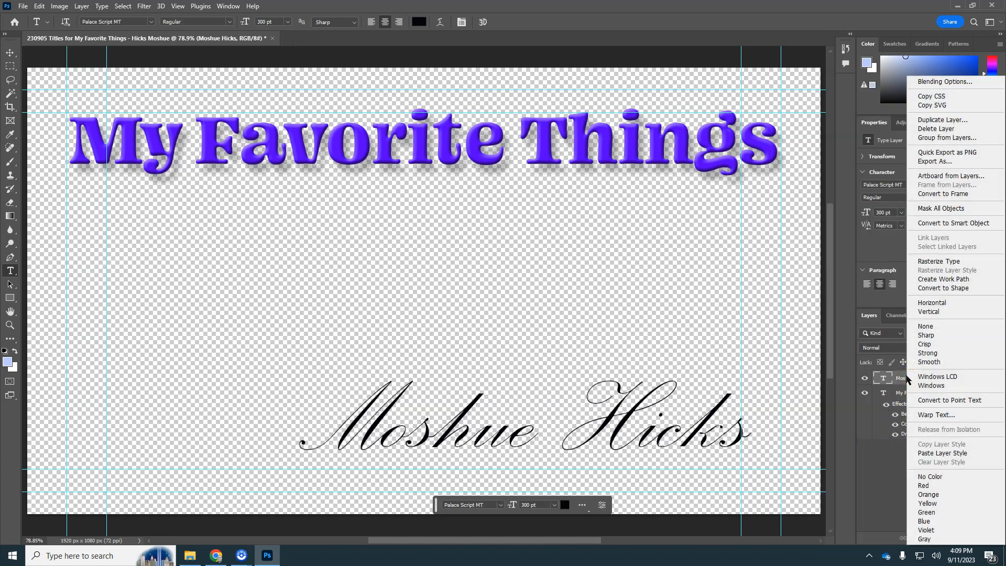
click(943, 453)
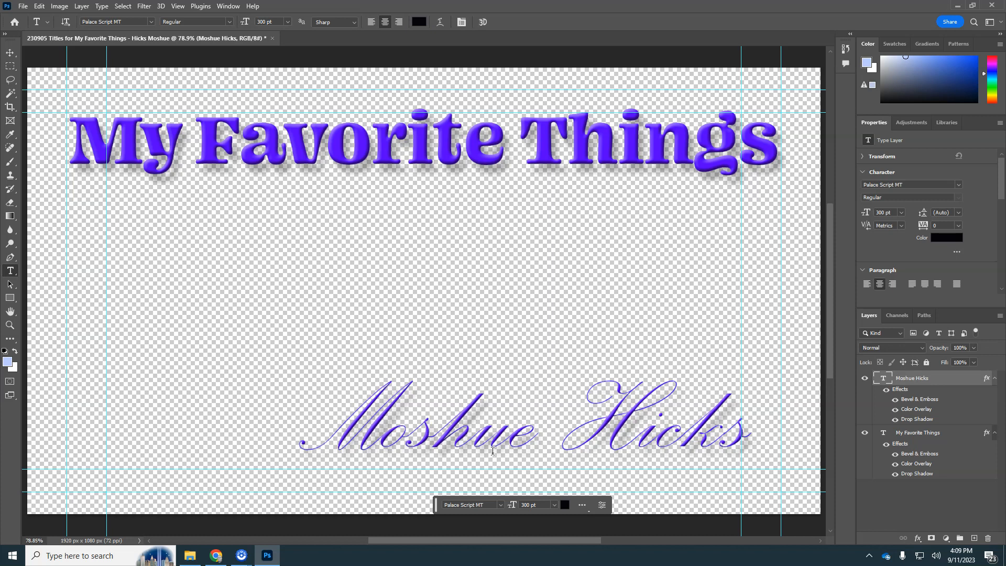
Hide the Drop Shadow effect on the text layer with the person's name
key(ctrl+plus)
key(ctrl+plus)
key(ctrl+plus)
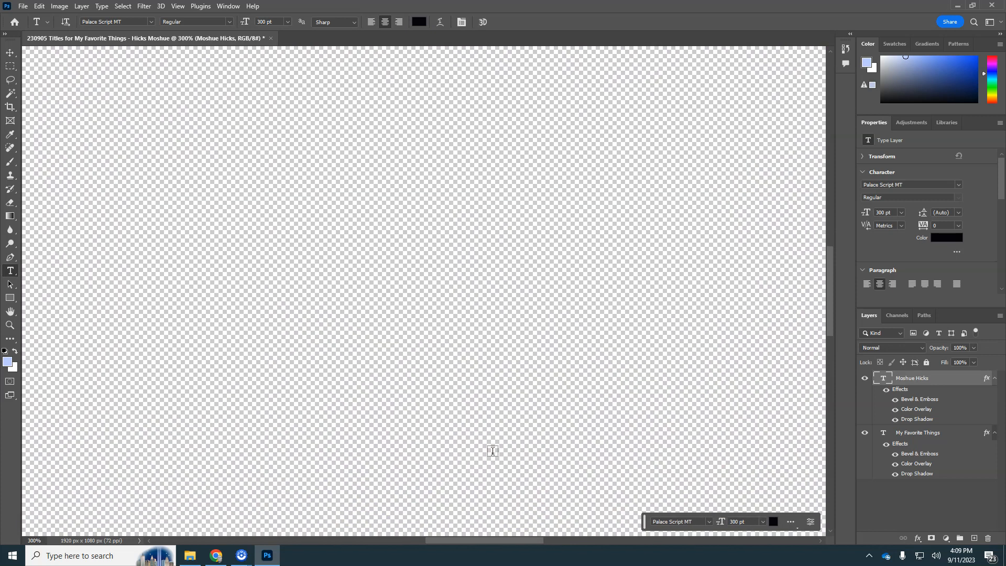
drag(492, 453, 373, 139)
drag(429, 319, 423, 277)
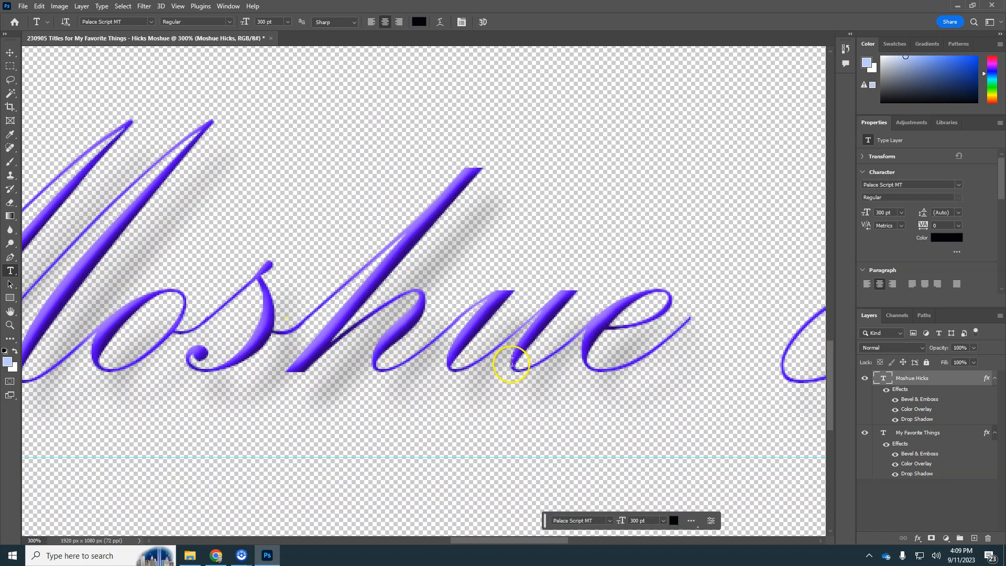
click(895, 474)
click(899, 475)
click(896, 474)
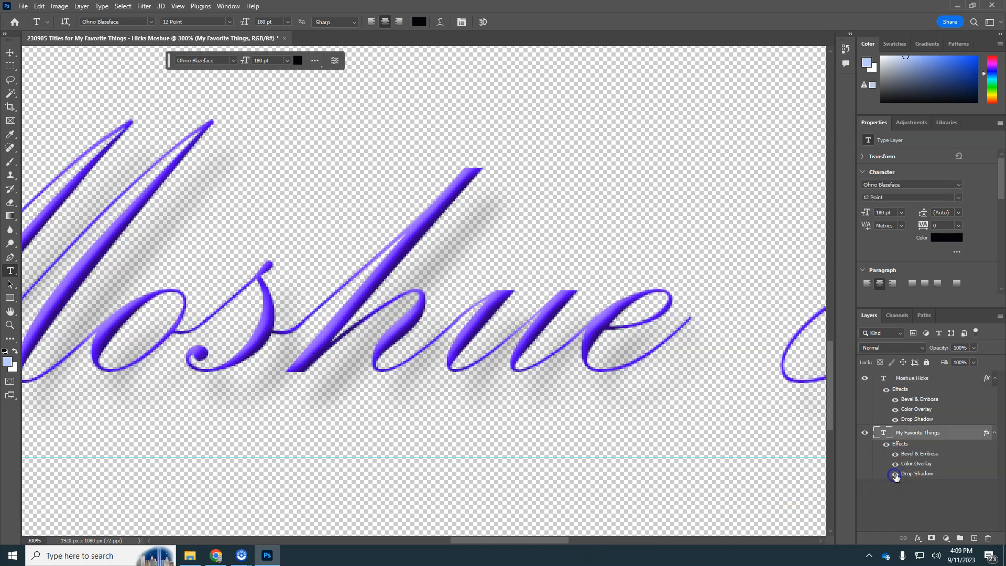
click(895, 420)
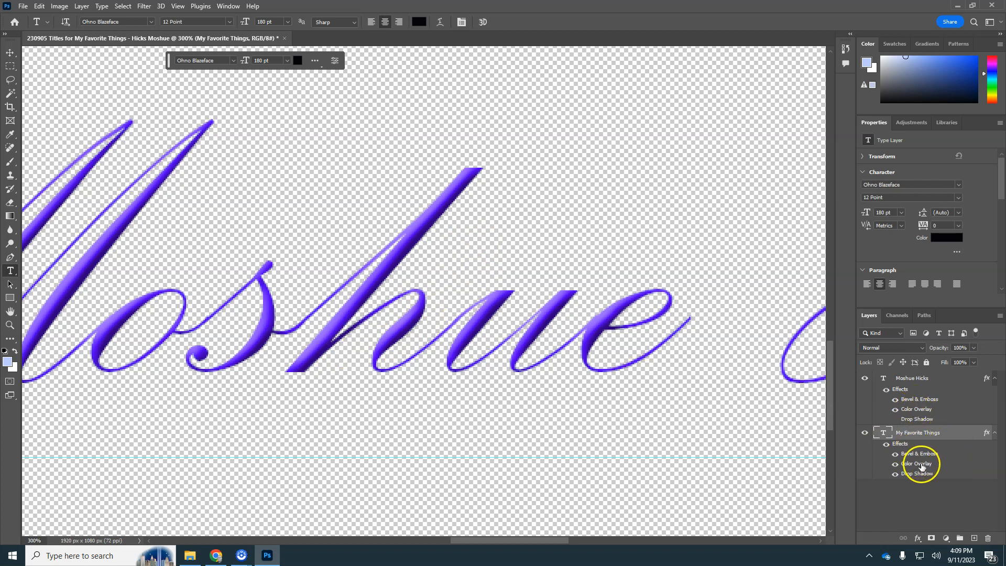
Change the name text layer's Color Overlay to magenta, hex a90097
click(917, 412)
double_click(917, 412)
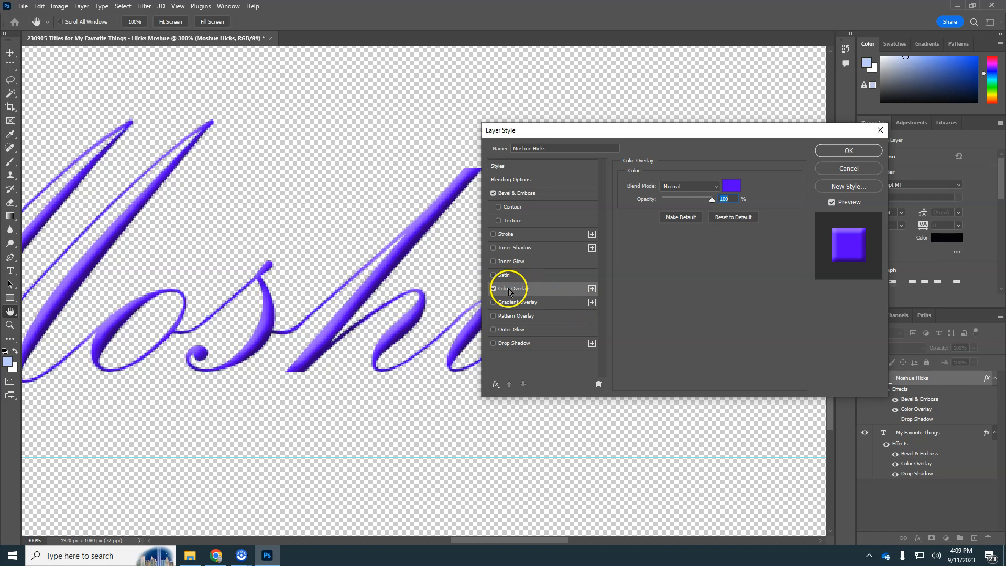
click(731, 186)
drag(510, 140, 500, 172)
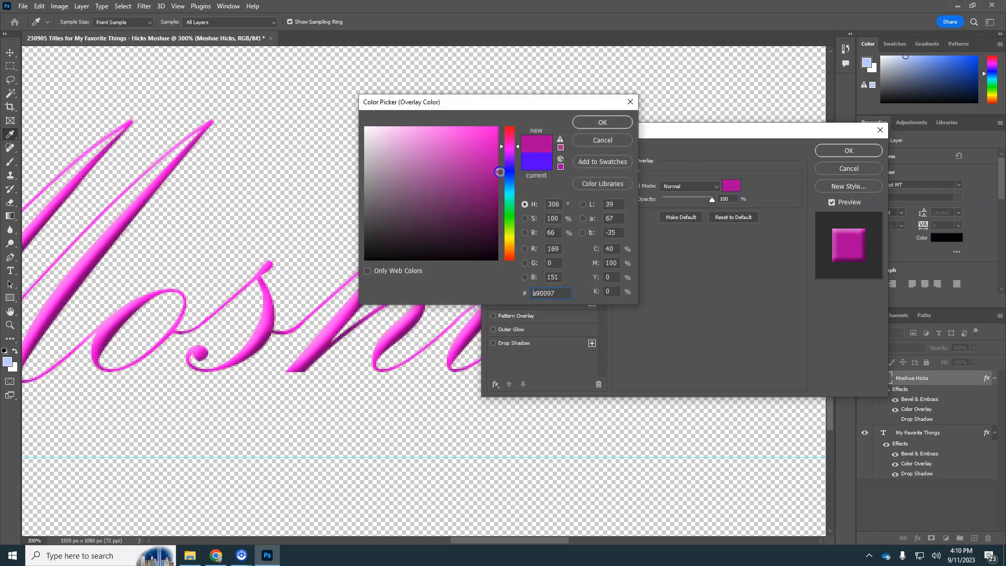
click(611, 122)
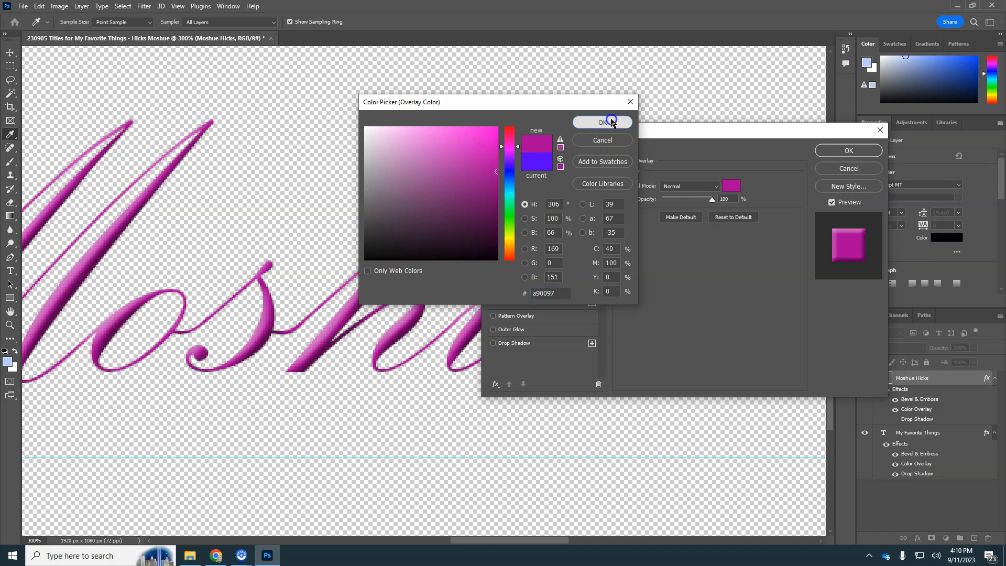
Reduce the name text's Bevel & Emboss size to 6 px and apply the layer style
click(519, 193)
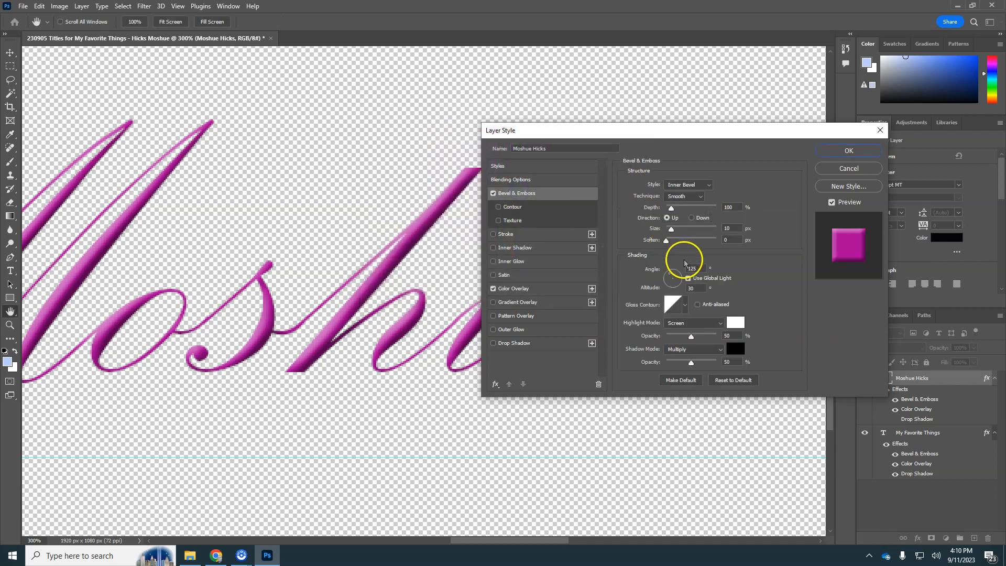
drag(672, 230, 669, 229)
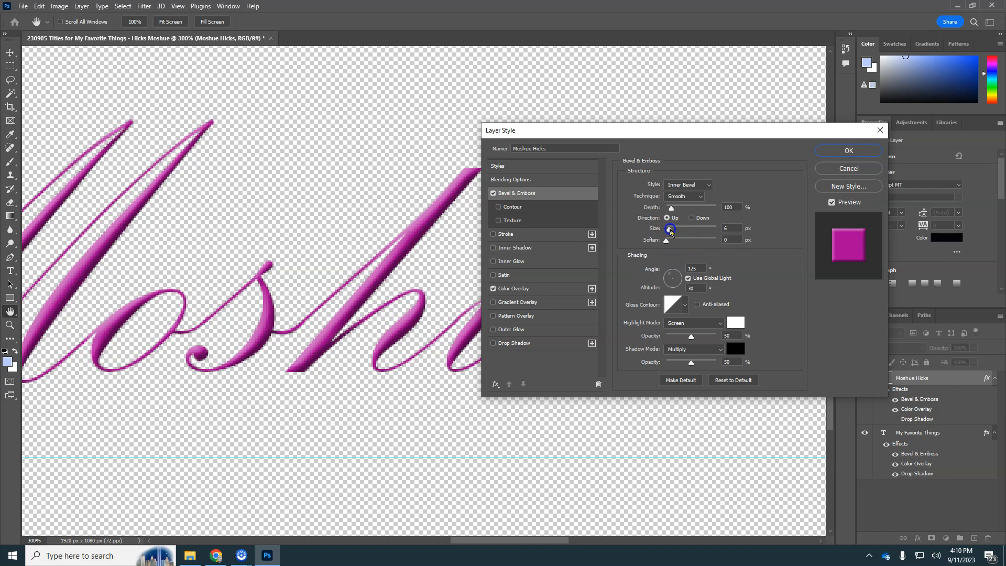
click(838, 153)
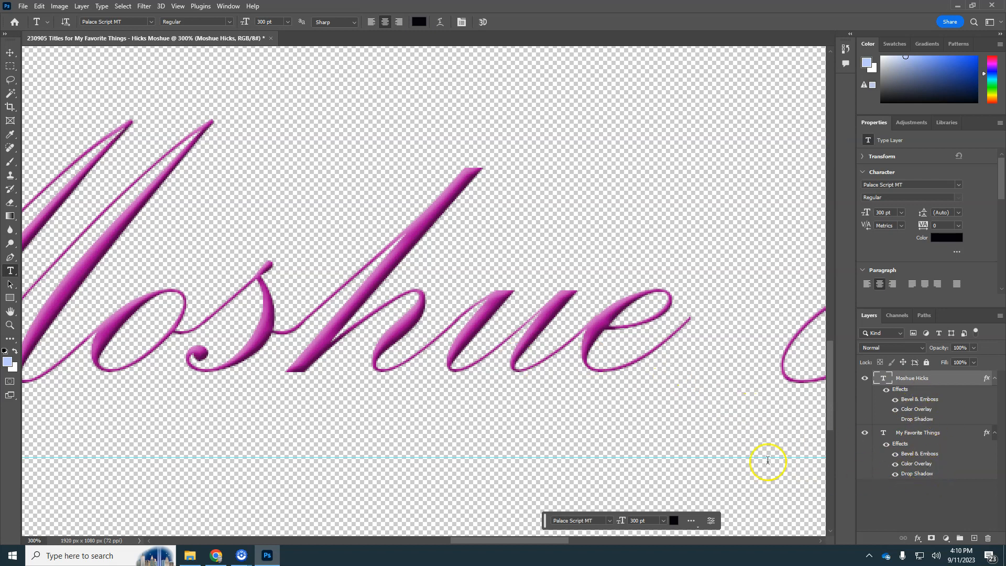
key(ctrl+0)
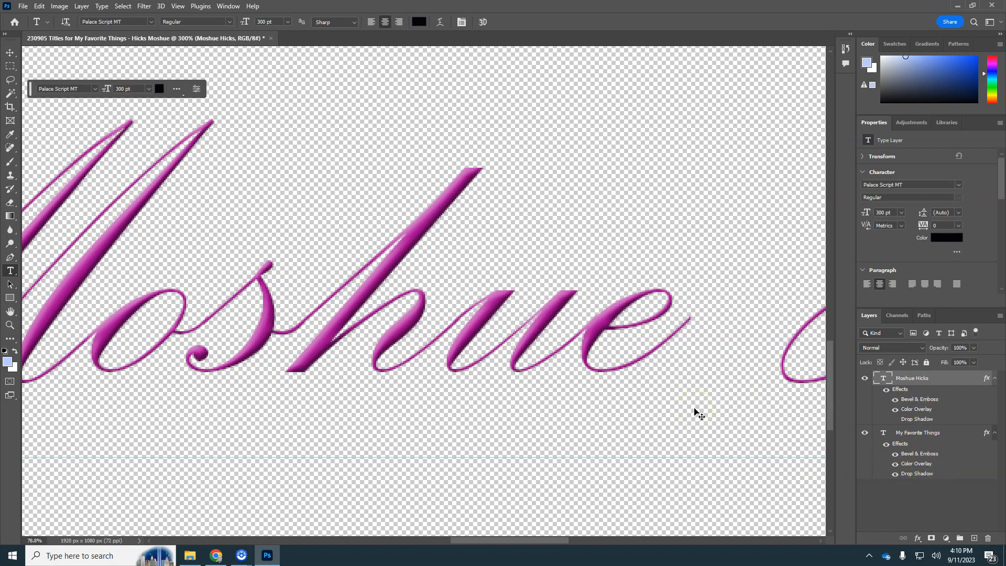